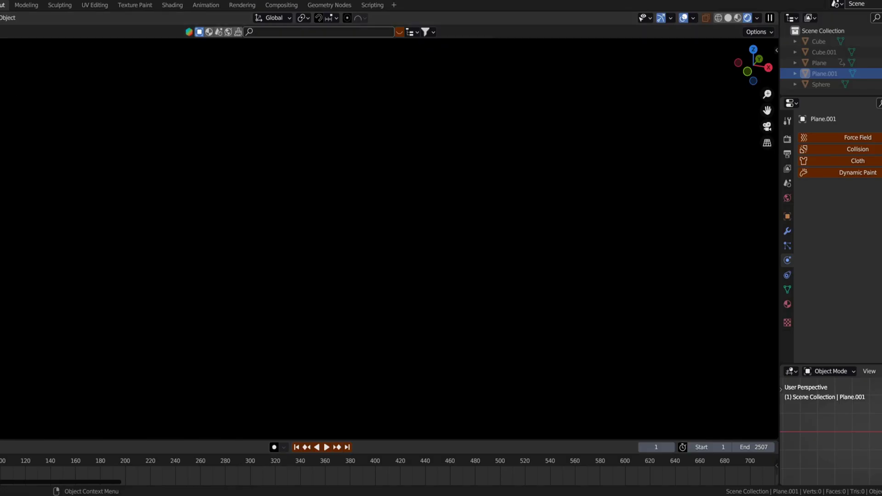
Step: Save the scene as Tutorial Studio.blend and play back the falling-objects animation in the Anim Player
key(ctrl+shift+s)
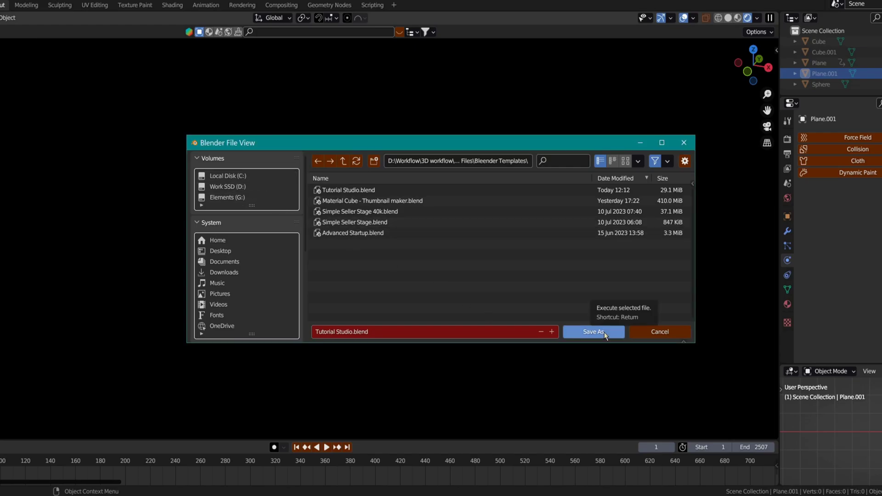
click(605, 333)
key(ctrl+F11)
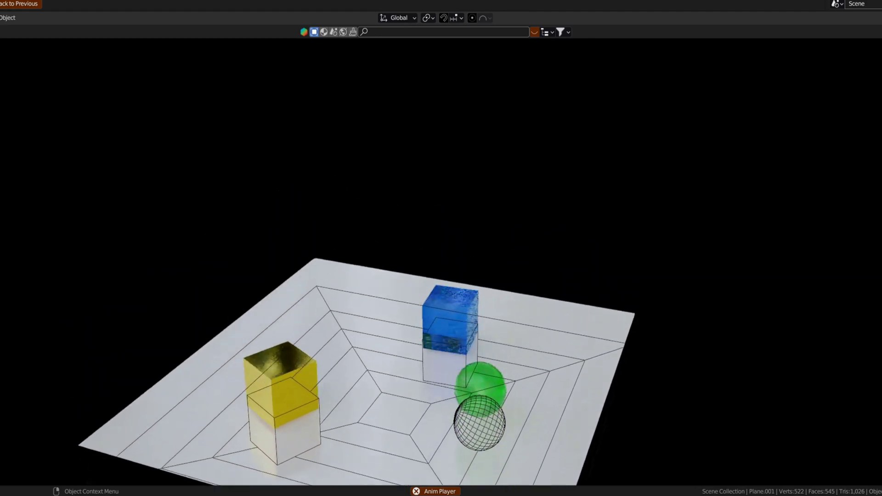
Step: Add a plane mesh and scale it up until it fills the viewport
key(shift+a)
mouse_move(183, 105)
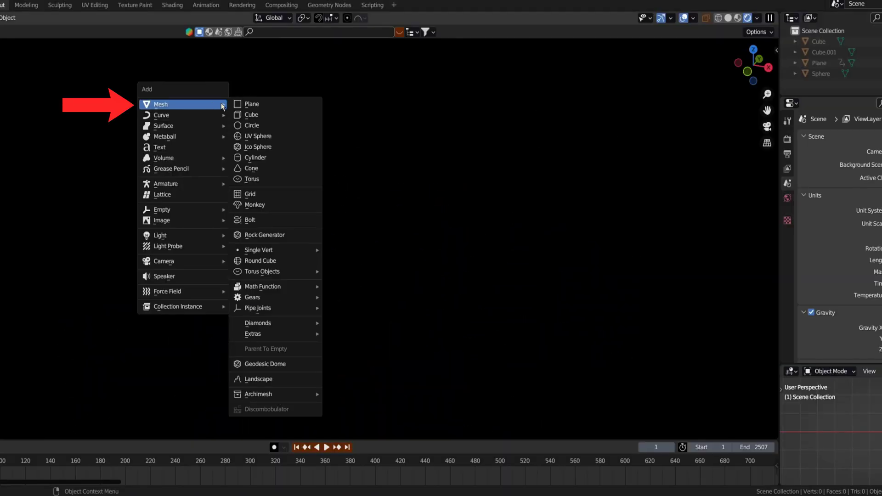
click(251, 105)
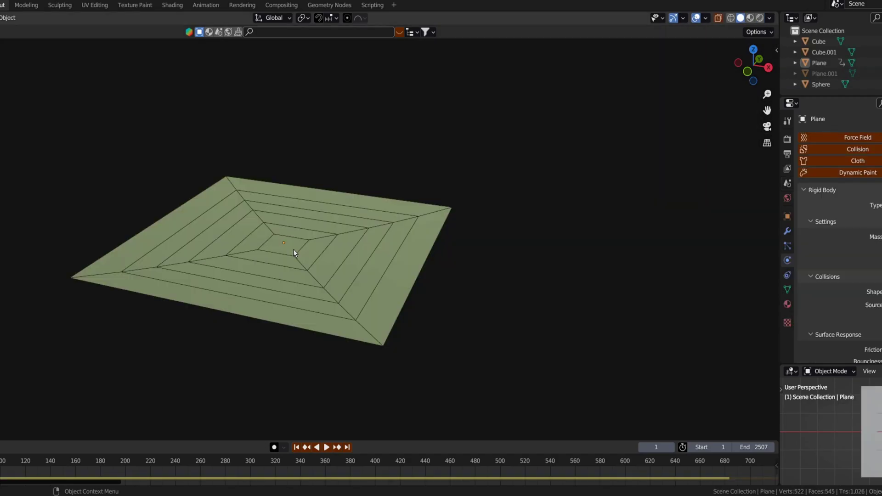
key(s)
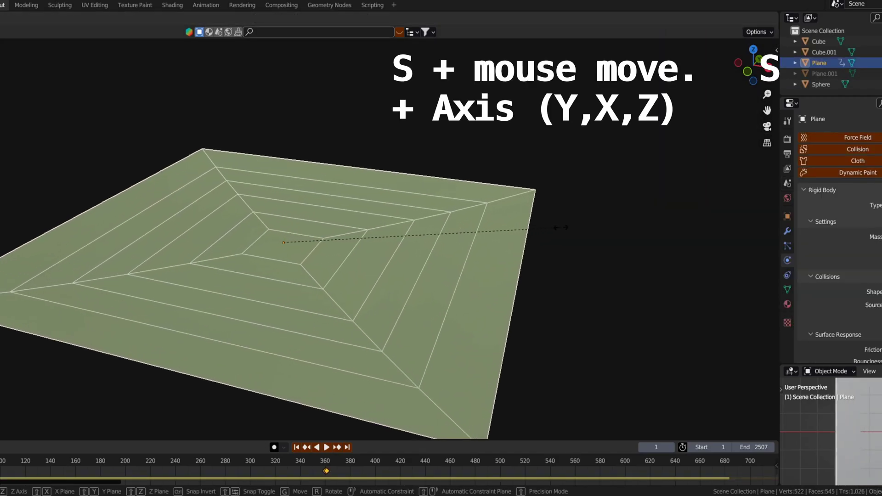
click(531, 191)
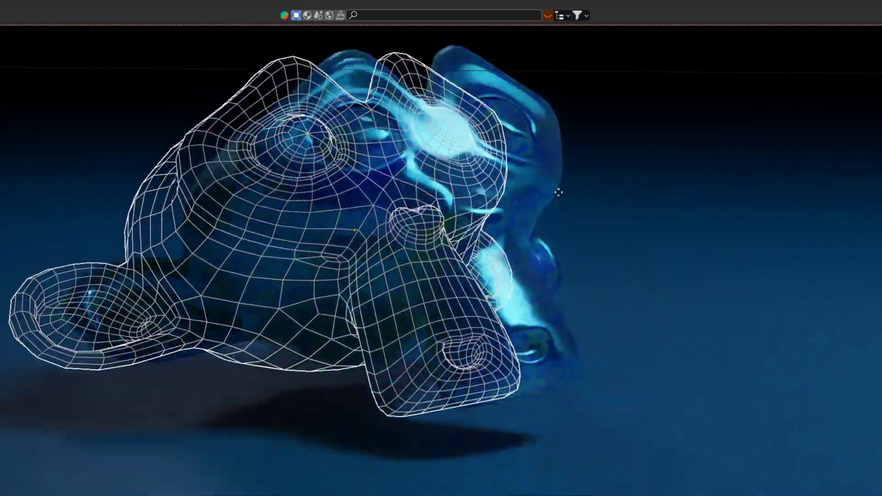
Step: Move Suzanne, switching the axis constraint between X, Z and Y
key(g)
key(x)
key(z)
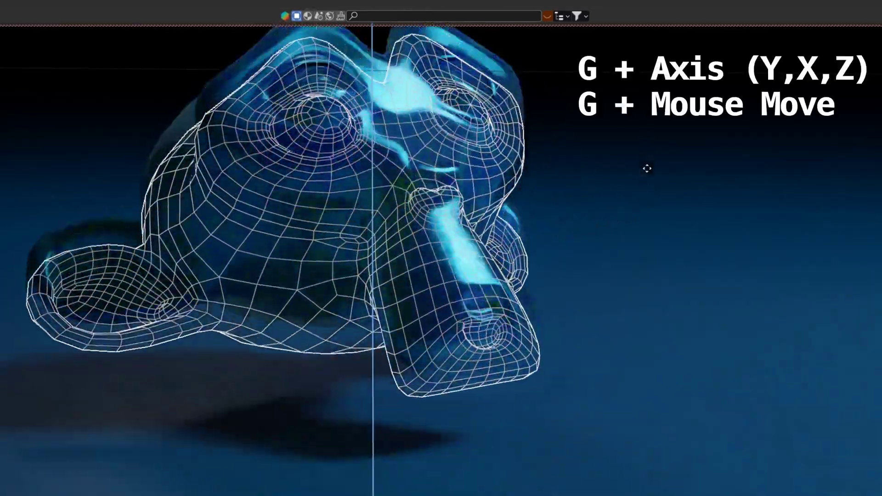
key(y)
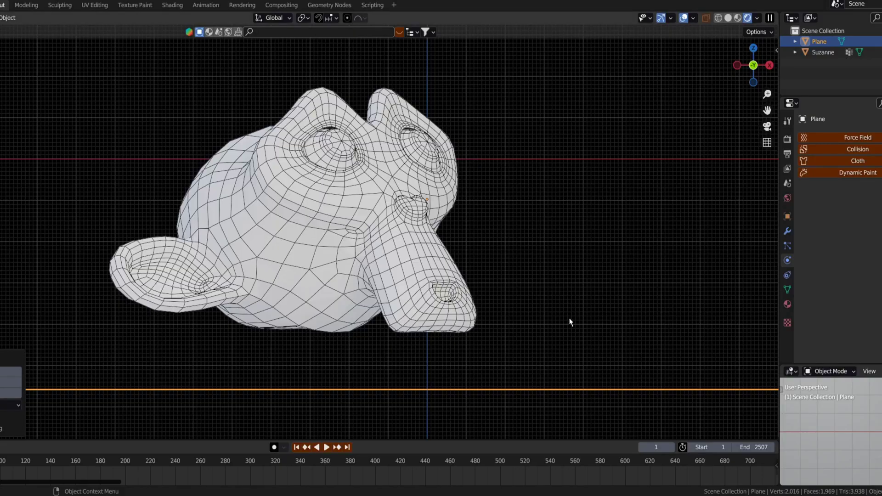
Step: Move the ground plane along Z so it sits just beneath Suzanne
key(g)
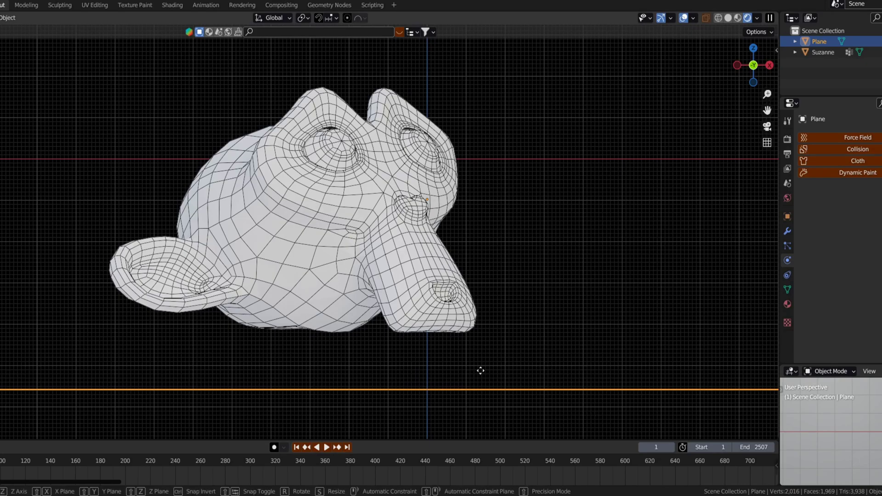
key(z)
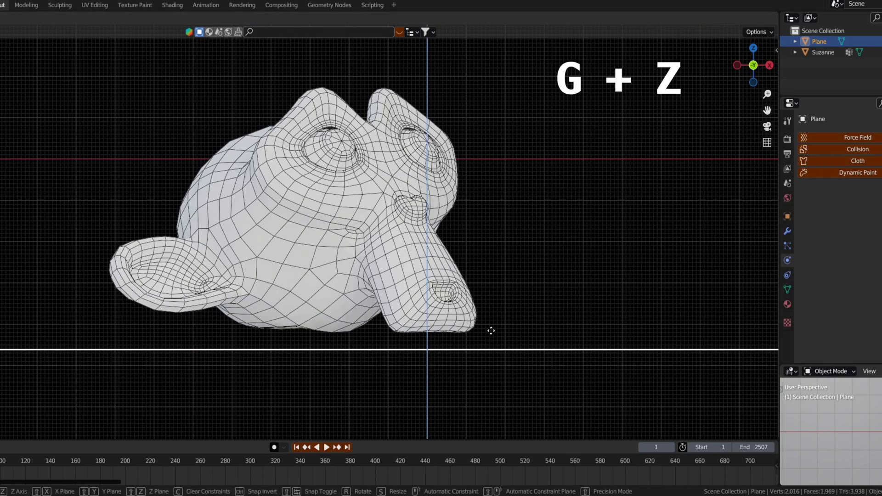
click(499, 321)
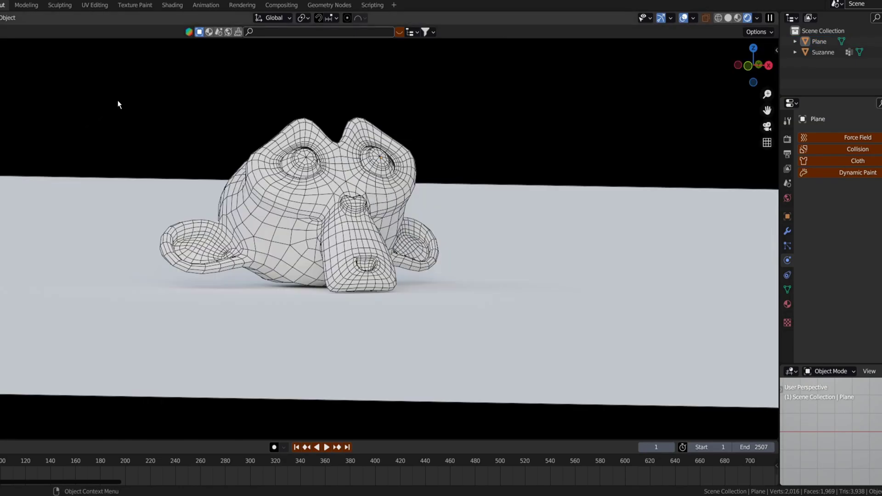
Step: Add a camera, then toggle Camera to View on and off in the sidebar View tab
key(shift+a)
mouse_move(70, 258)
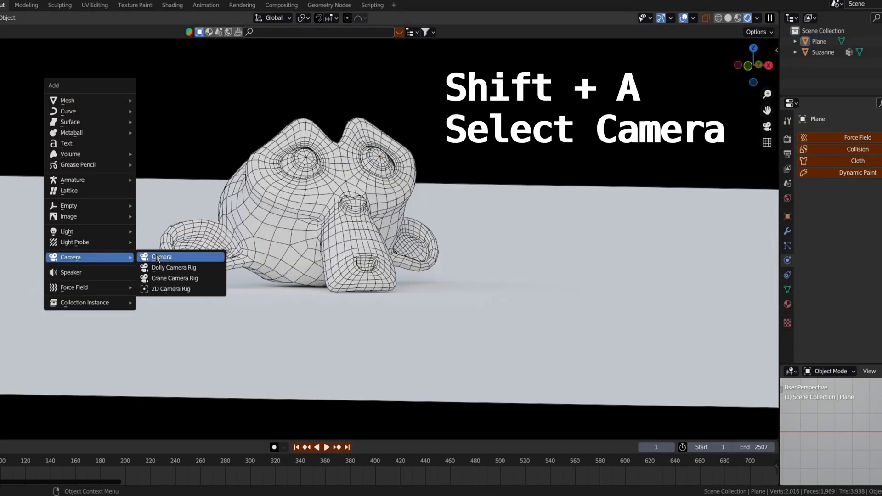
click(158, 257)
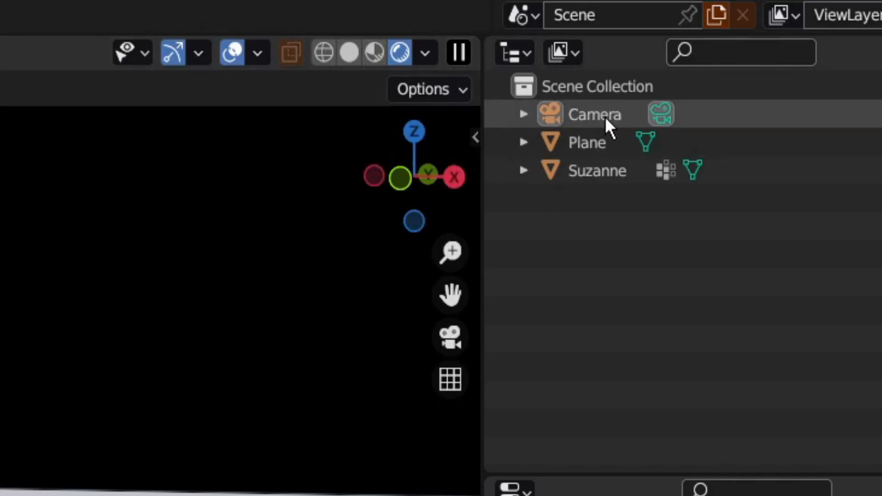
click(606, 117)
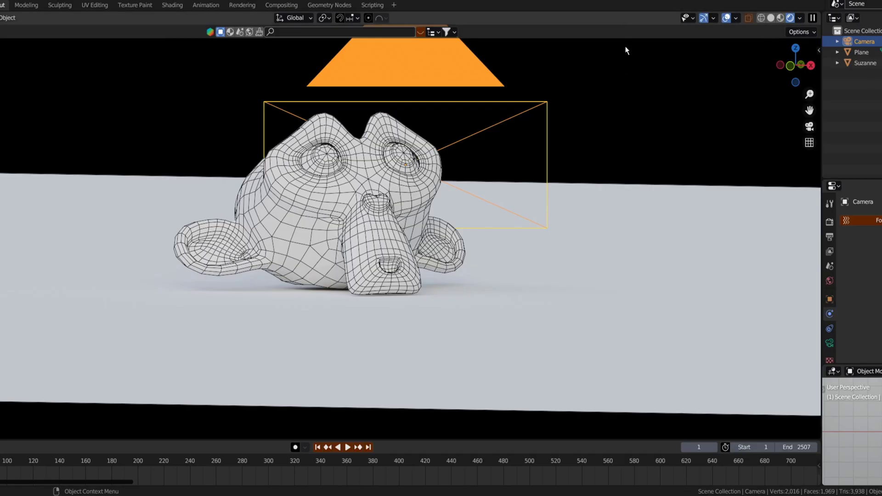
key(n)
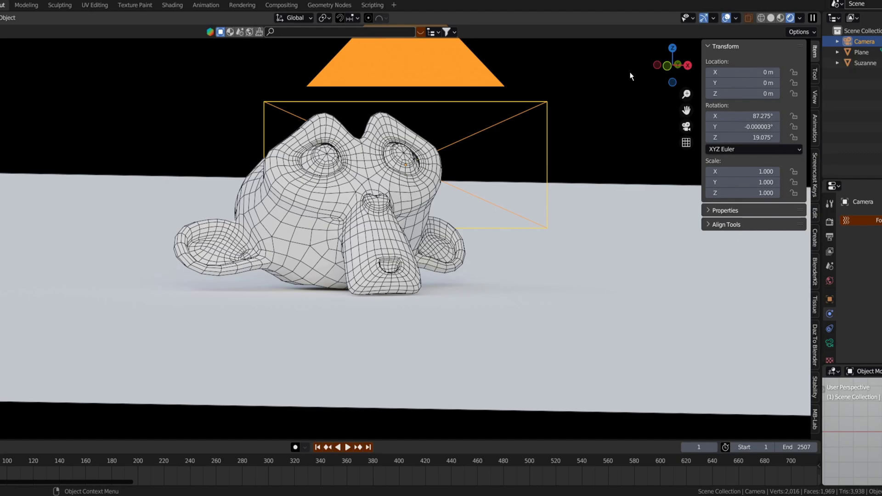
click(815, 98)
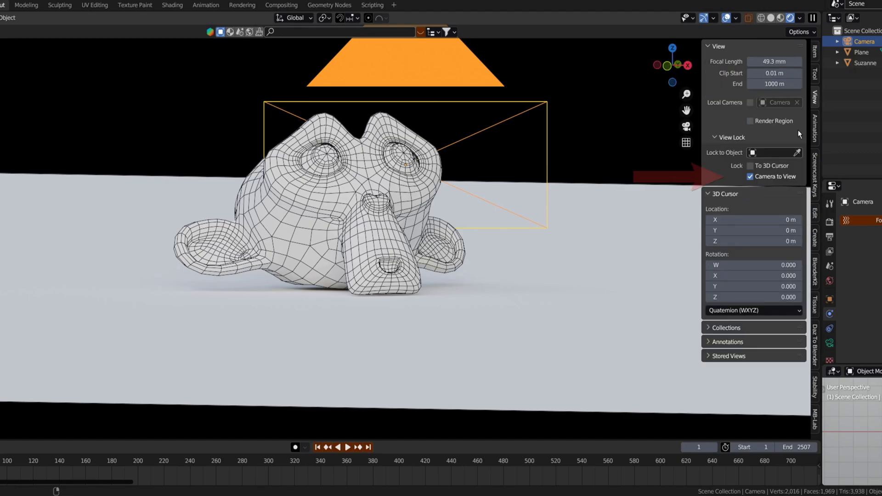
click(751, 176)
click(751, 177)
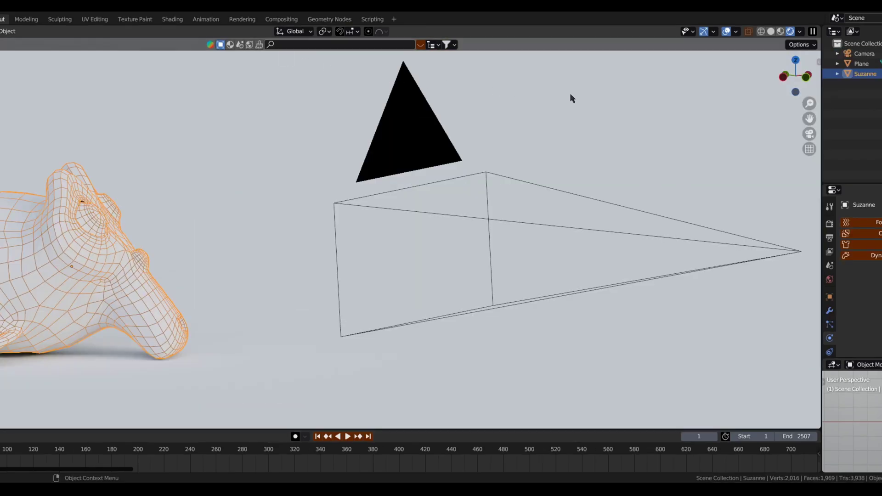
Step: Check the camera view, then pan the viewport to bring Suzanne into frame
click(809, 134)
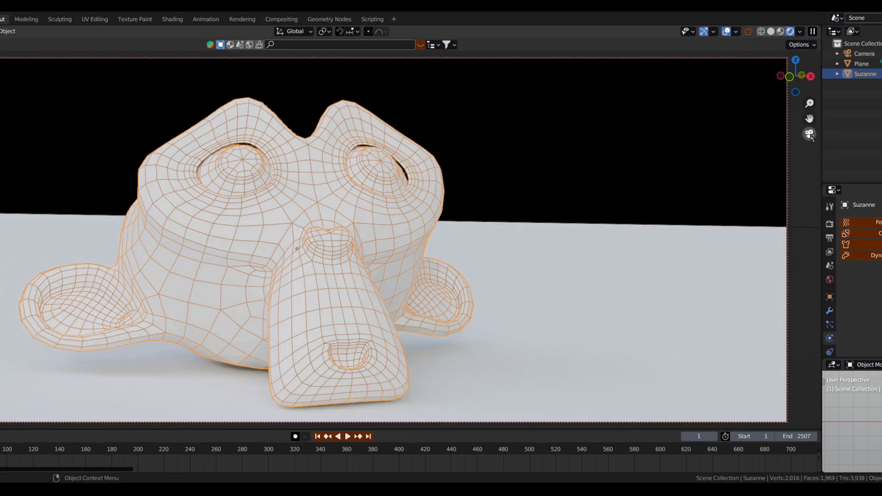
click(810, 134)
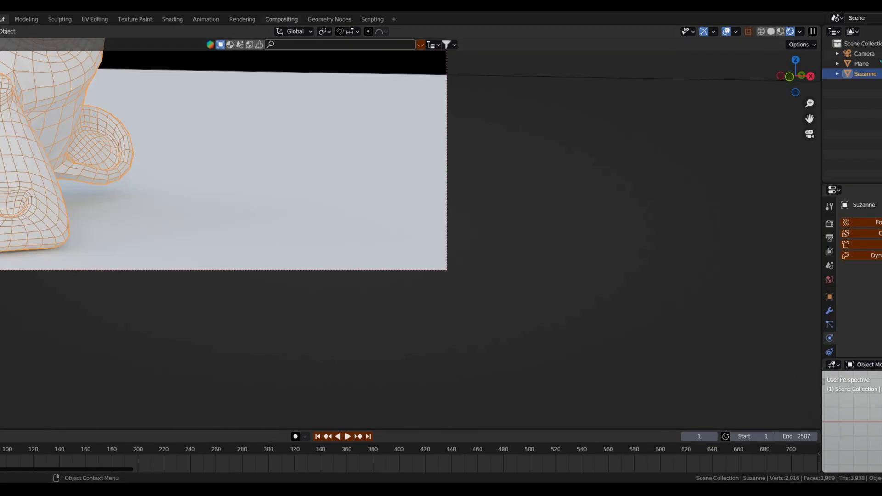
mouse_move(222, 184)
shift+middle_down()
mouse_move(601, 344)
mouse_move(617, 312)
shift+middle_up()
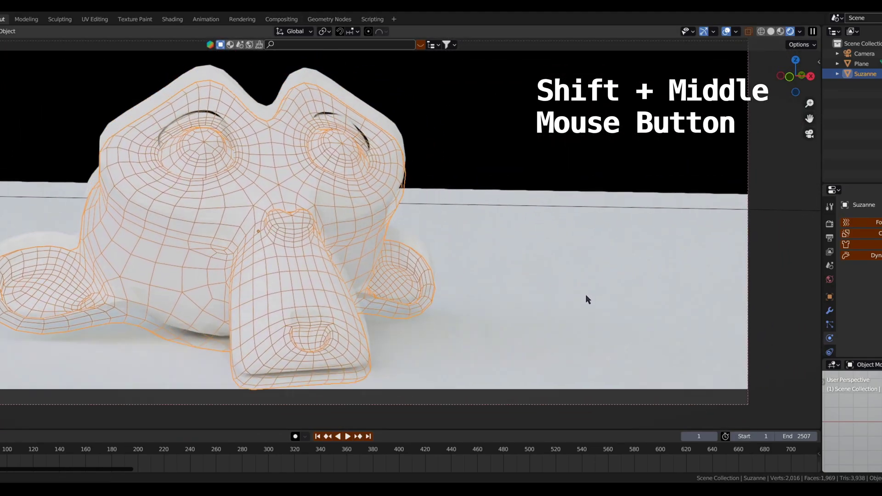
key(n)
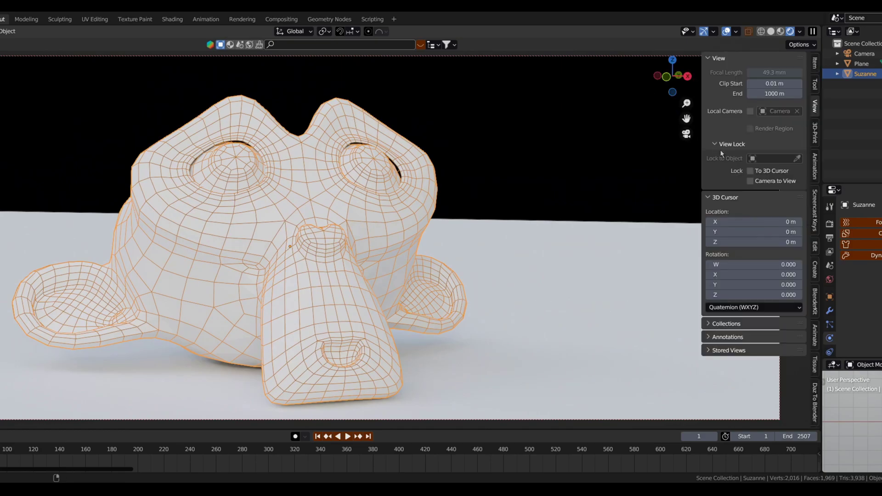
key(n)
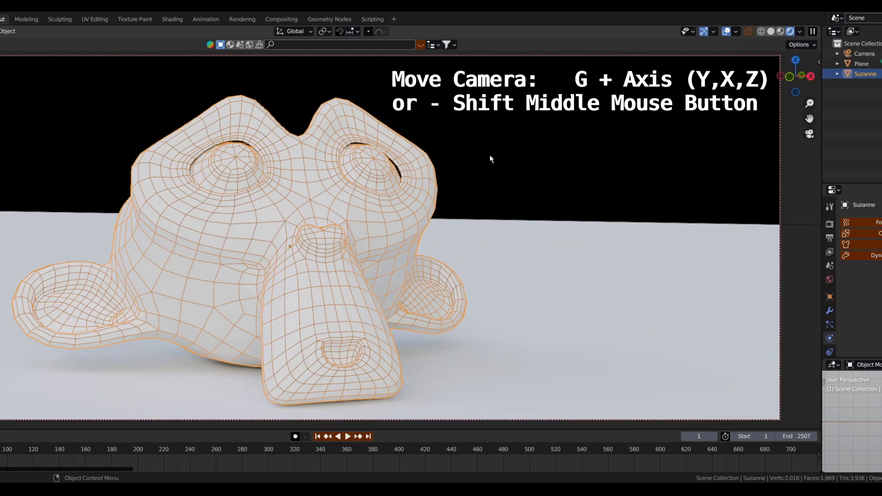
Step: Select the camera and move it to frame Suzanne head-on
click(522, 152)
key(g)
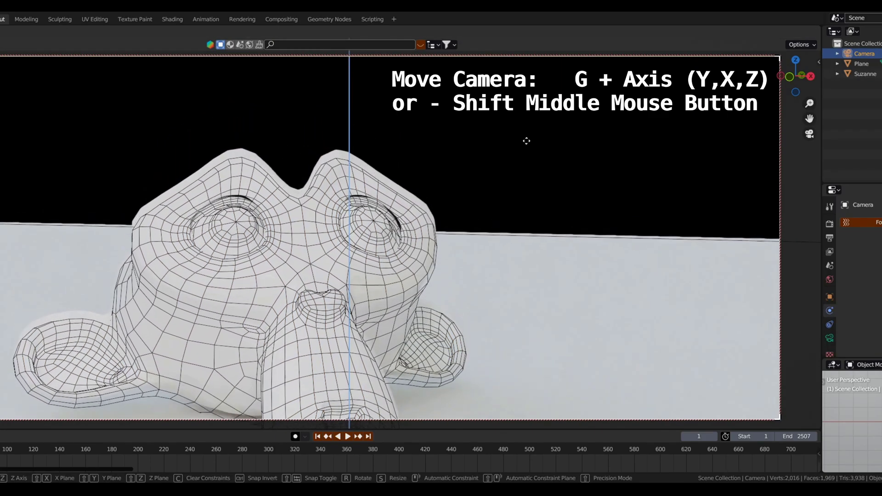
right_click(528, 129)
key(g)
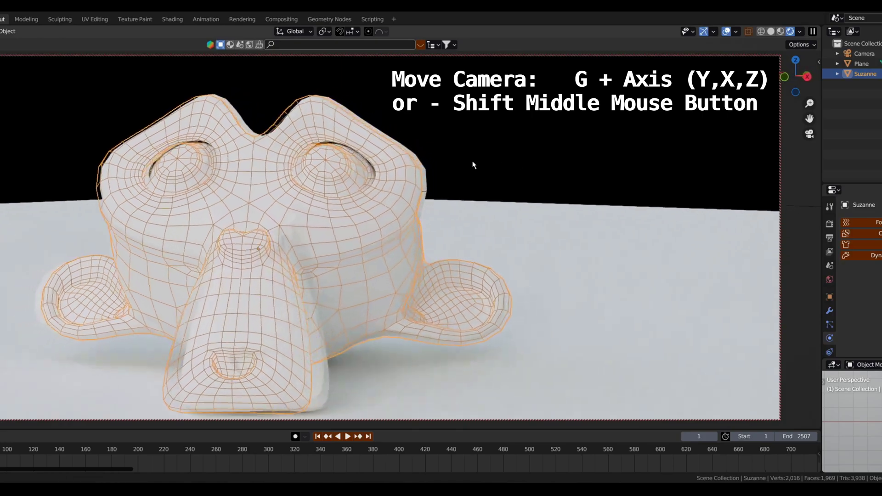
mouse_move(468, 165)
middle_down()
mouse_move(395, 155)
mouse_move(510, 169)
middle_up()
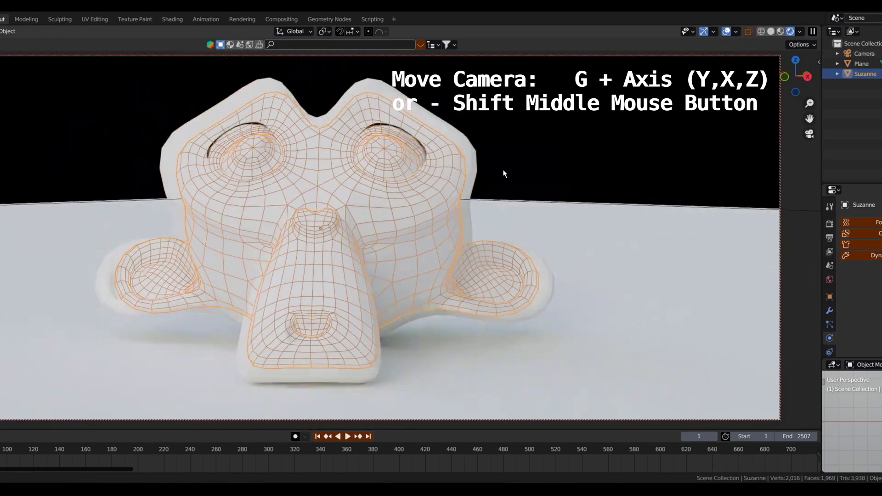
scroll(510, 169, down, 3)
Step: Add a new material to Suzanne and start renaming it to 'youtube tut'
click(252, 255)
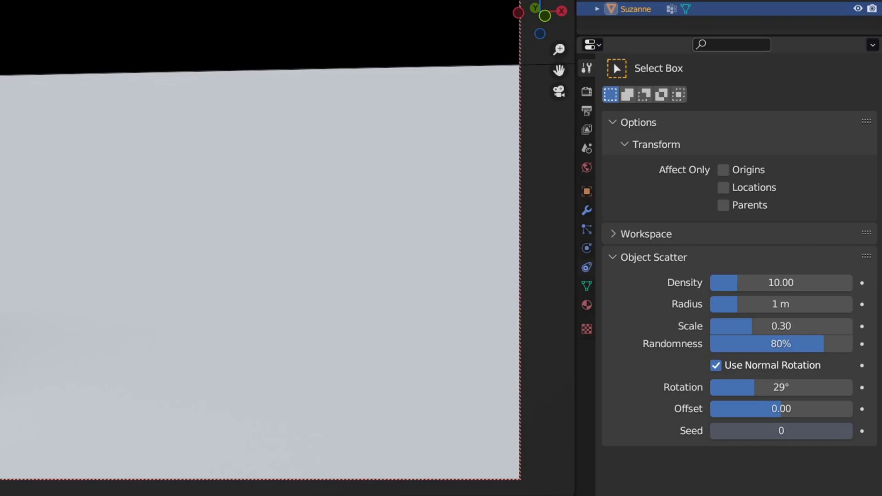
click(587, 306)
click(734, 173)
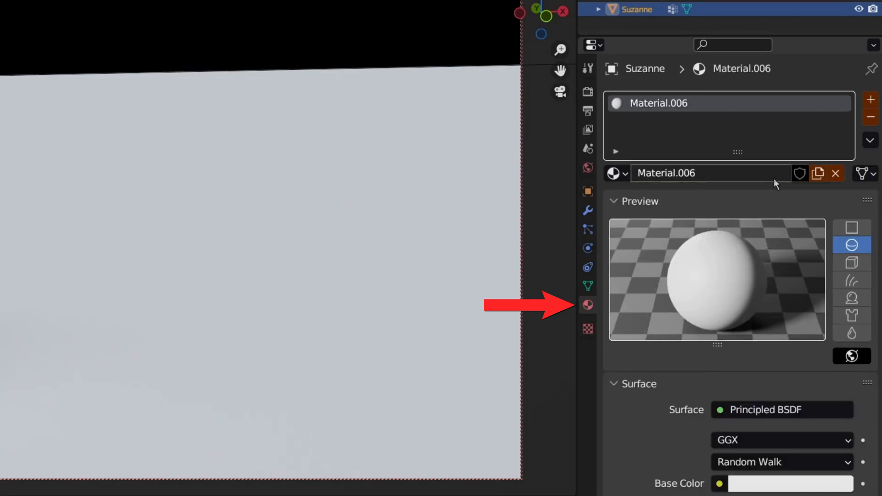
double_click(670, 103)
text(youtu)
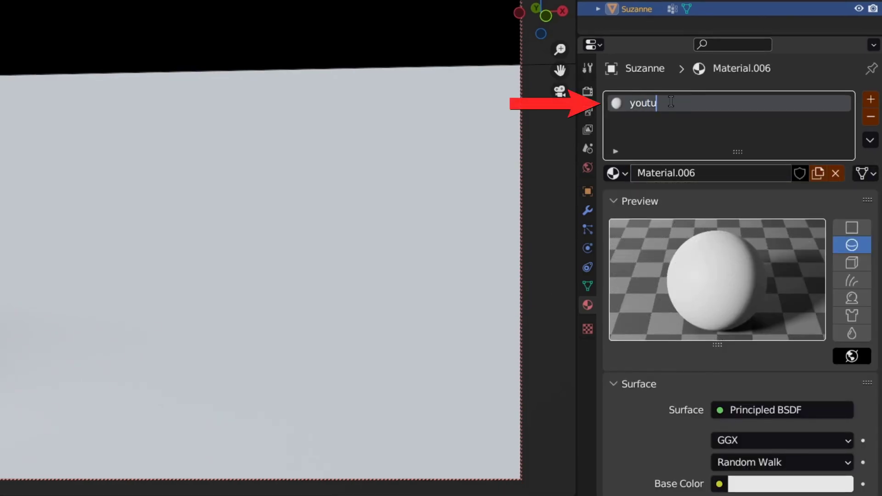
text(be tut)
key(Return)
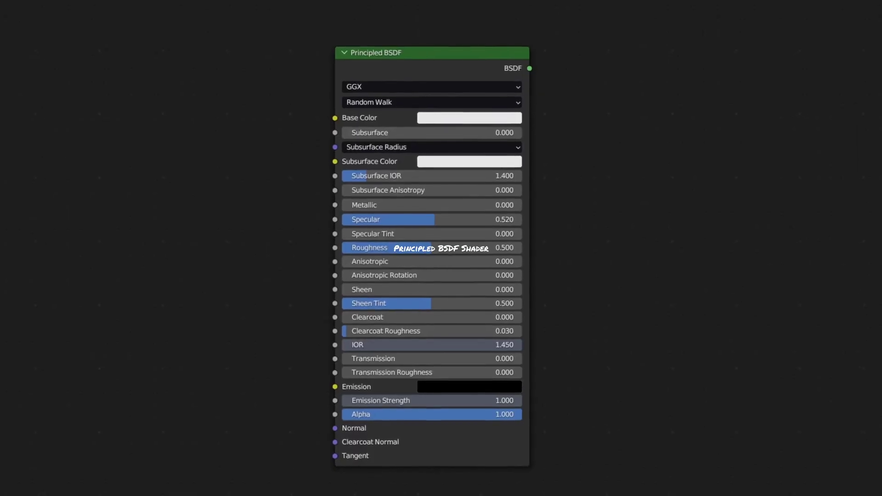